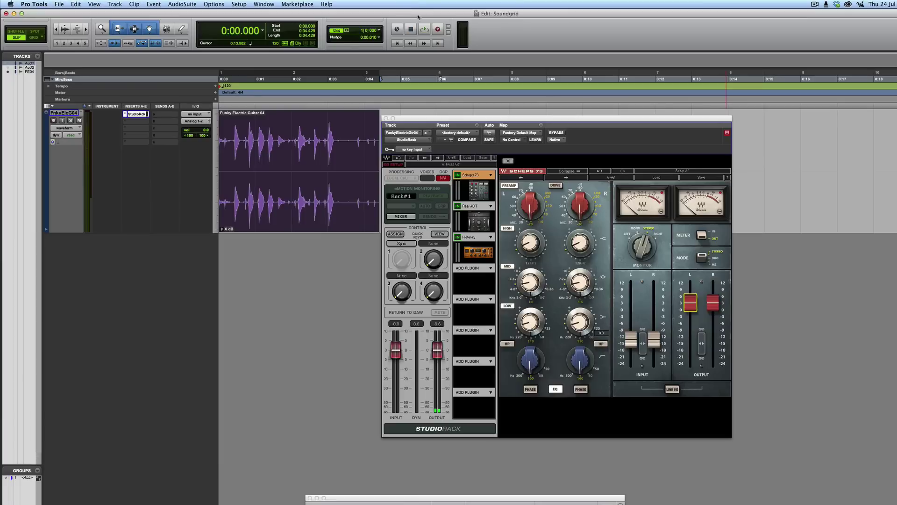
Insert Waves StudioRack on insert A, then view the Reel ADT editor and the H-Delay editor (120 BPM).
{"action": "left_click", "coordinate": [126, 114]}
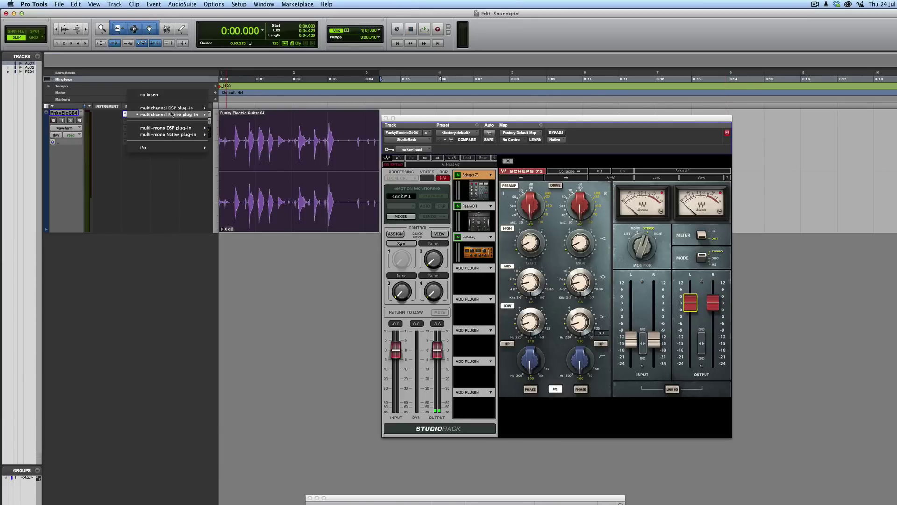
{"action": "mouse_move", "coordinate": [171, 114]}
{"action": "mouse_move", "coordinate": [265, 395]}
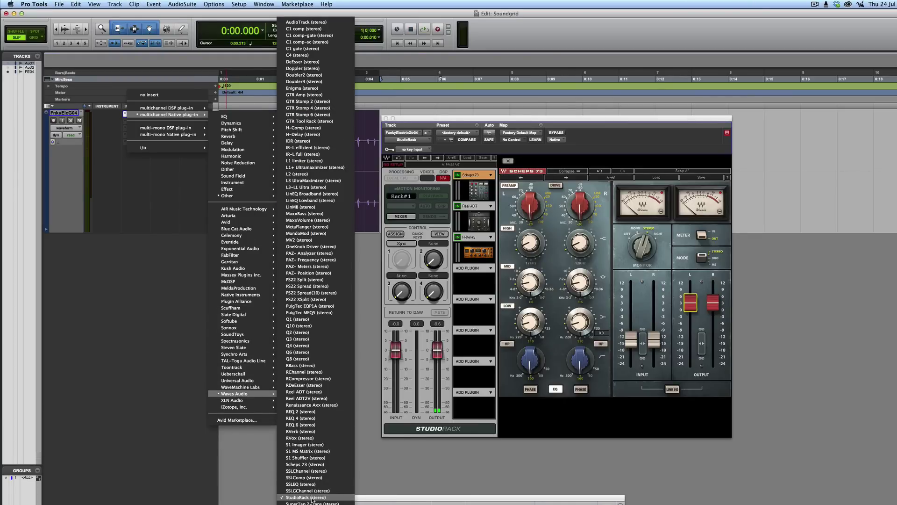
{"action": "left_click", "coordinate": [325, 496]}
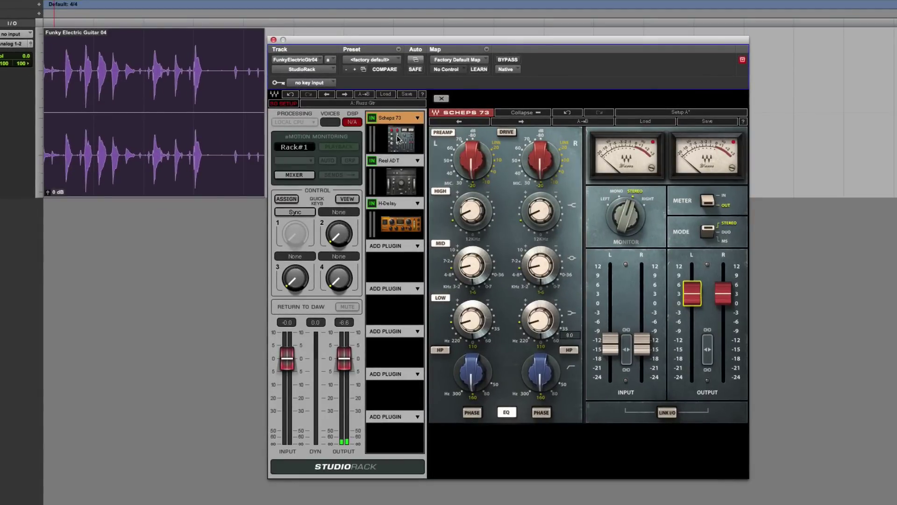
{"action": "left_click", "coordinate": [400, 182]}
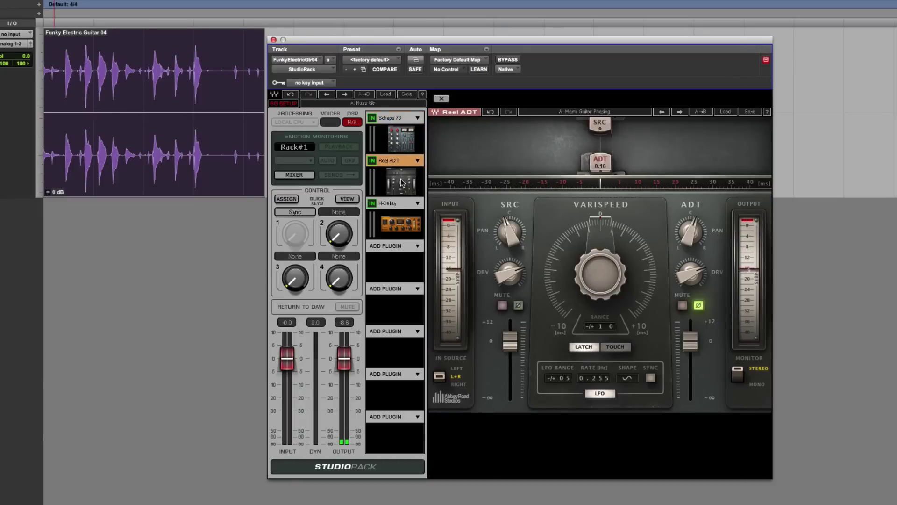
{"action": "left_click", "coordinate": [400, 215]}
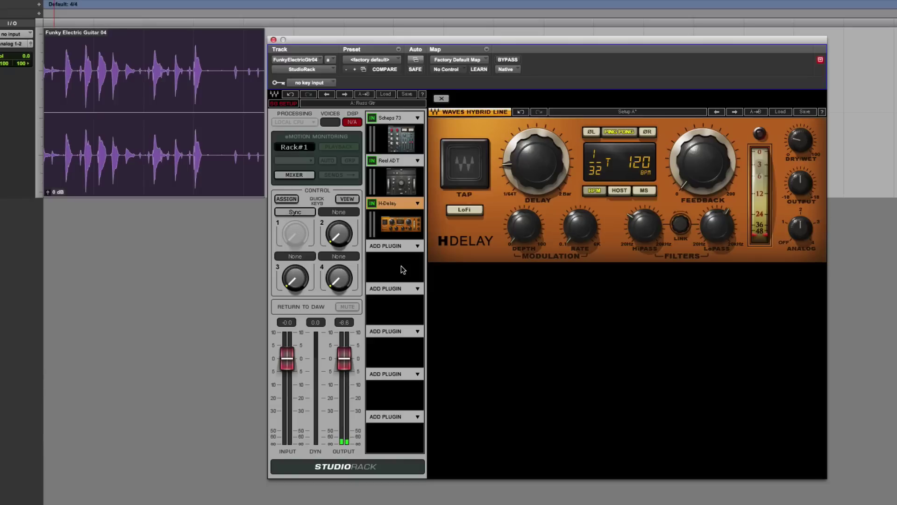
Set H-Delay sync to Host and disconnect quick key 1 from Sync.
{"action": "left_click", "coordinate": [291, 213]}
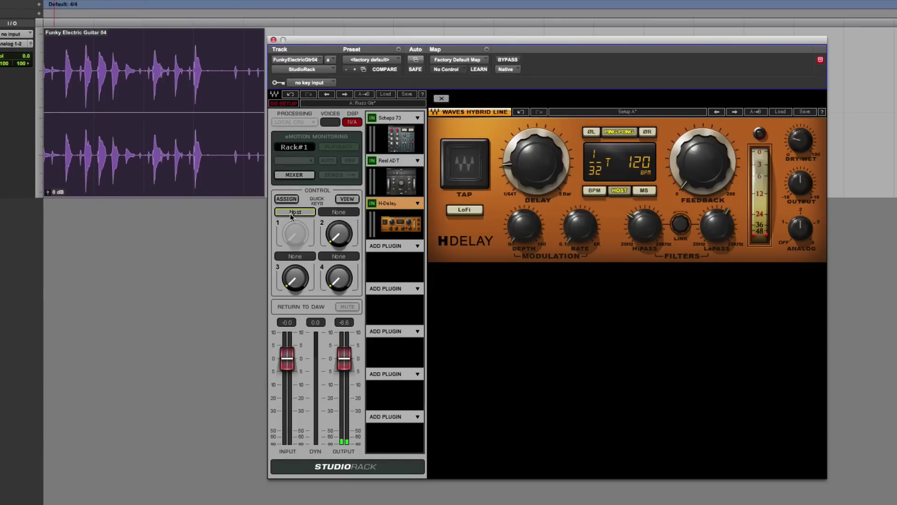
{"action": "right_click", "coordinate": [295, 231]}
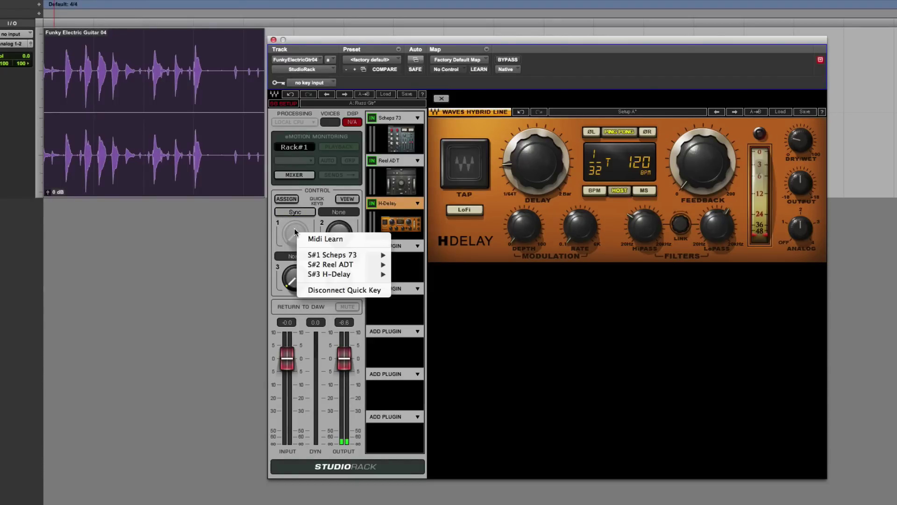
{"action": "left_click", "coordinate": [320, 290]}
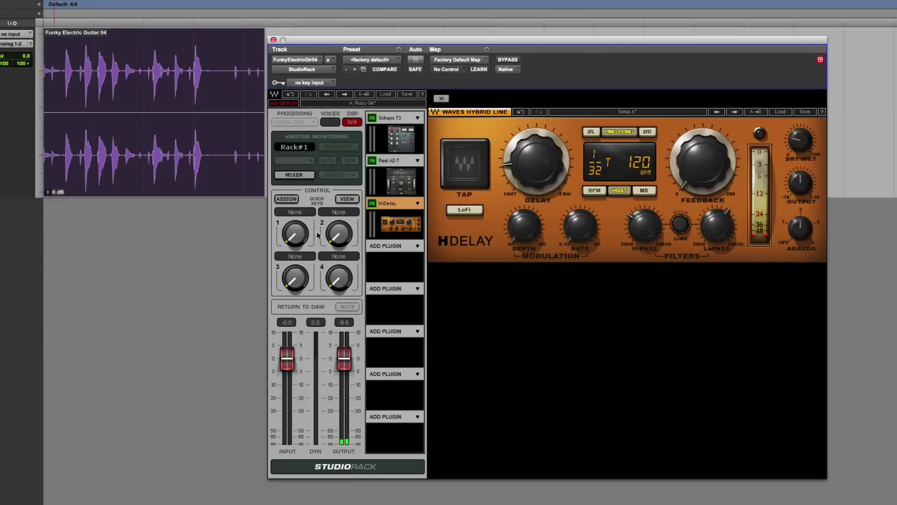
Assign quick key 1 to S#3 H-Delay Feedback and turn it to 97.
{"action": "right_click", "coordinate": [300, 235]}
{"action": "mouse_move", "coordinate": [362, 260]}
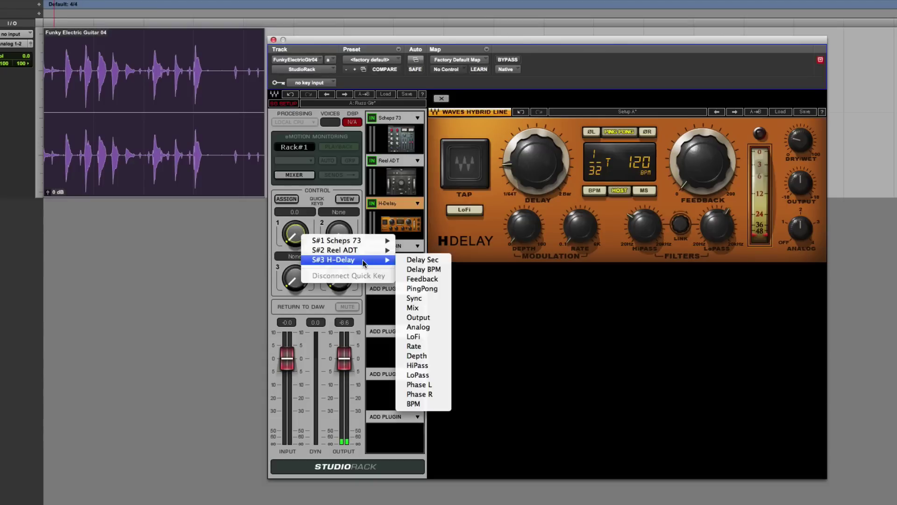
{"action": "left_click", "coordinate": [434, 281]}
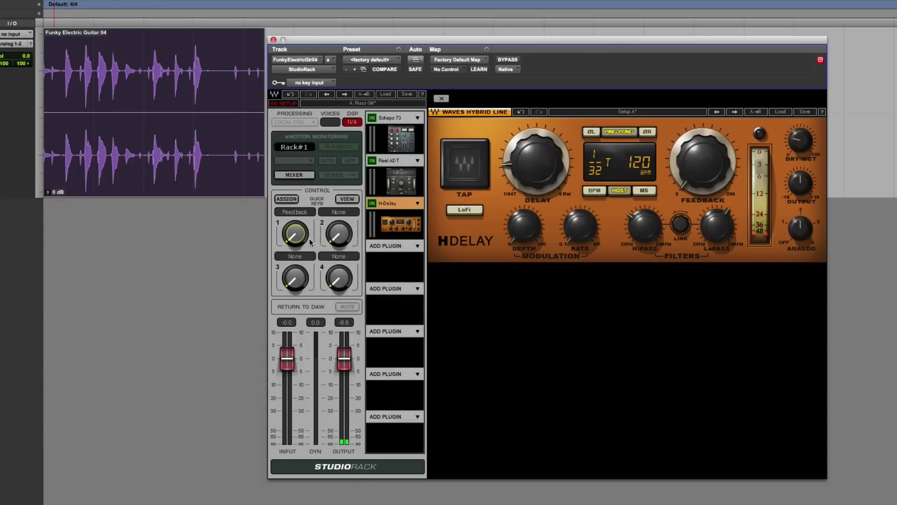
{"action": "mouse_move", "coordinate": [295, 234]}
{"action": "left_mouse_down"}
{"action": "mouse_move", "coordinate": [295, 216]}
{"action": "mouse_move", "coordinate": [295, 241]}
{"action": "left_mouse_up"}
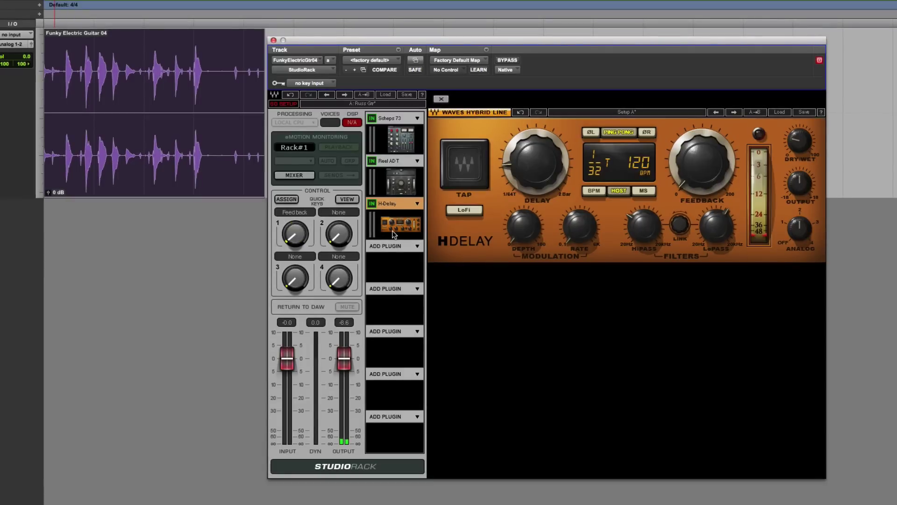
From the Reel ADT editor, assign quick key 2 to S#2 Reel ADT VariSpeed Range and lower it to 4.
{"action": "left_click", "coordinate": [393, 184]}
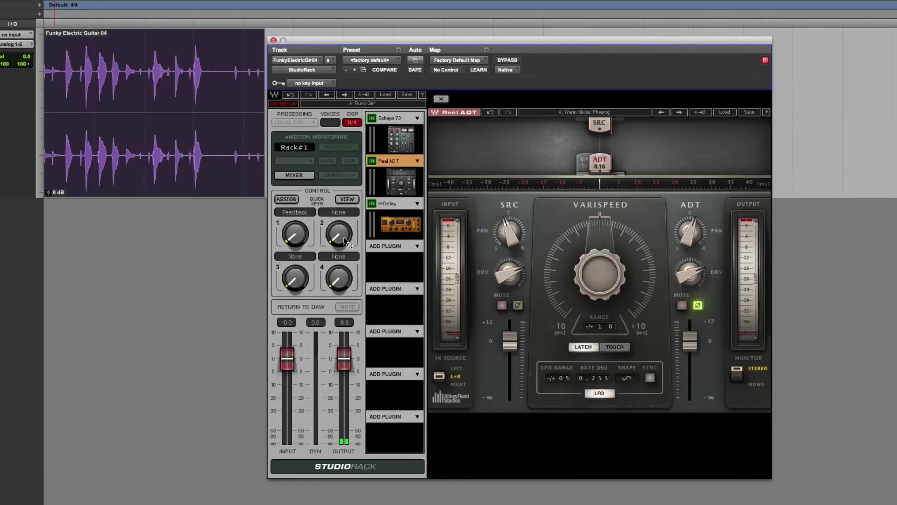
{"action": "right_click", "coordinate": [344, 239]}
{"action": "mouse_move", "coordinate": [376, 254]}
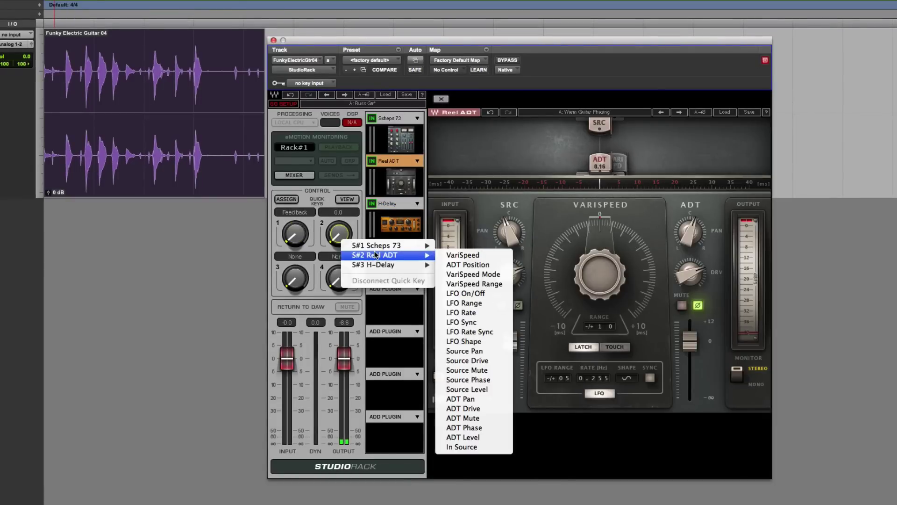
{"action": "left_click", "coordinate": [472, 283]}
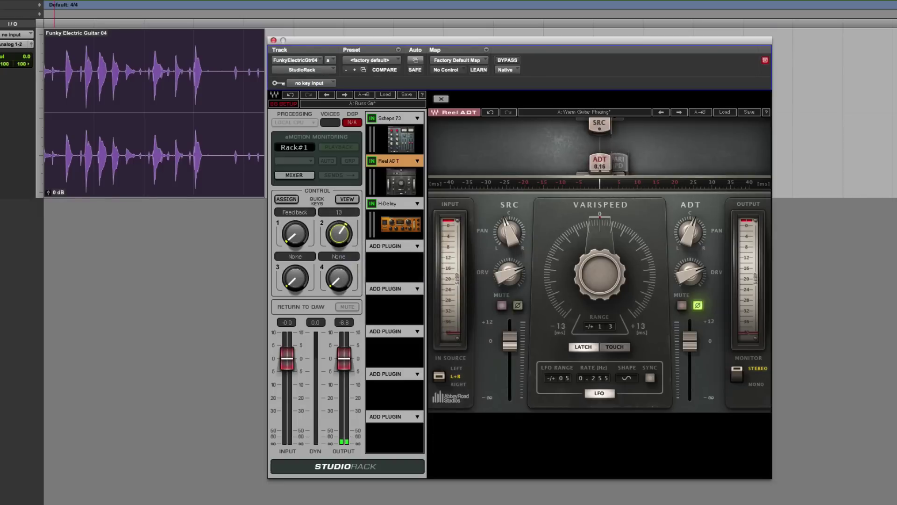
{"action": "mouse_move", "coordinate": [340, 234]}
{"action": "left_mouse_down"}
{"action": "mouse_move", "coordinate": [347, 246]}
{"action": "mouse_move", "coordinate": [338, 229]}
{"action": "left_mouse_up"}
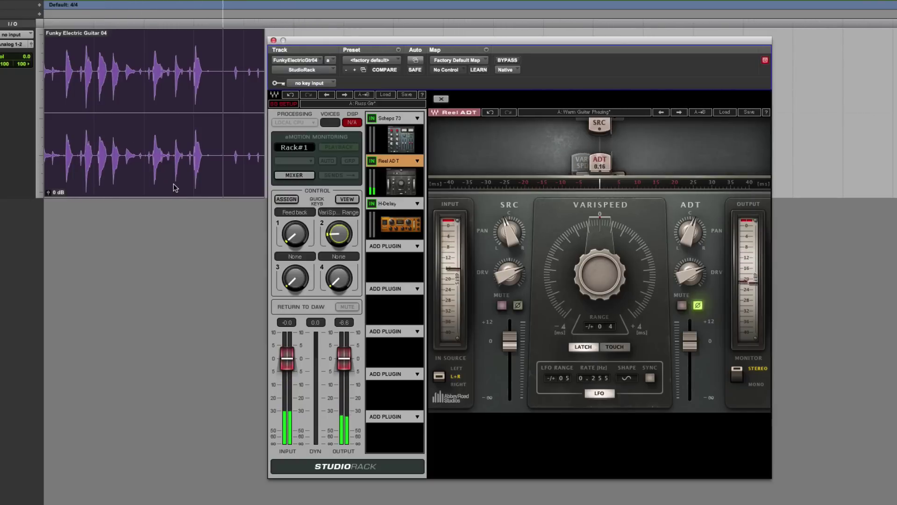
During playback, view the Scheps 73, Reel ADT and H-Delay editors, then switch H-Delay back on.
{"action": "left_click", "coordinate": [400, 139]}
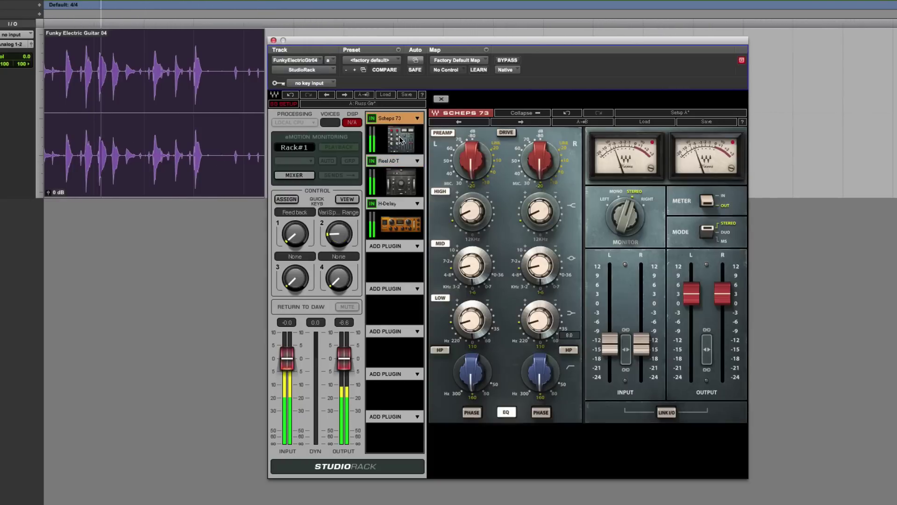
{"action": "left_click", "coordinate": [401, 181]}
{"action": "left_click", "coordinate": [398, 221]}
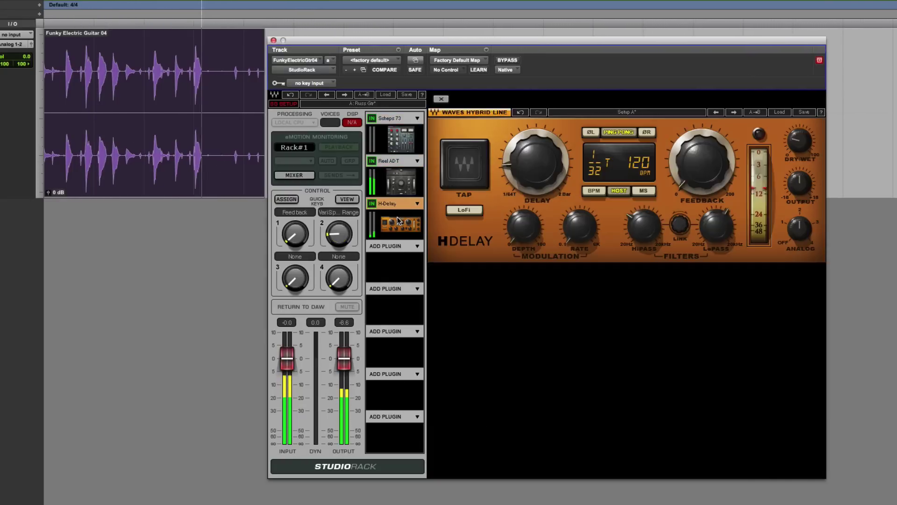
{"action": "left_click", "coordinate": [396, 186]}
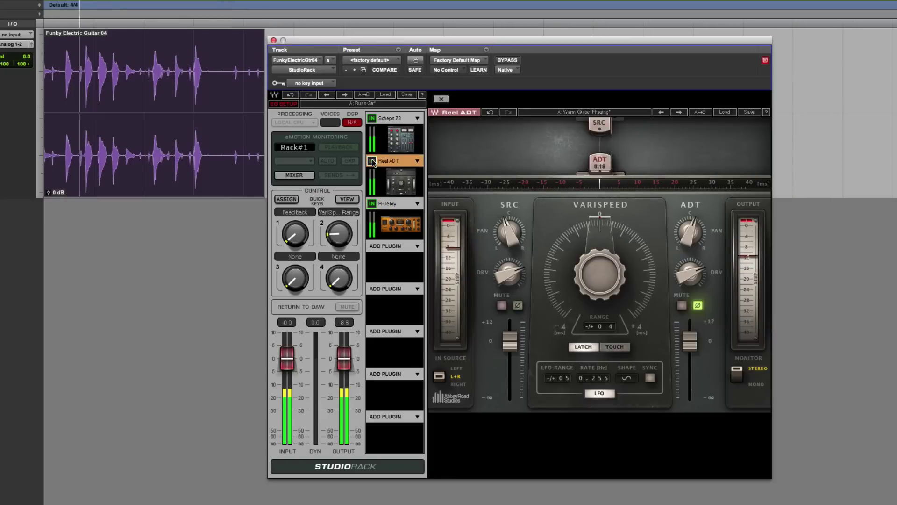
{"action": "left_click", "coordinate": [372, 204]}
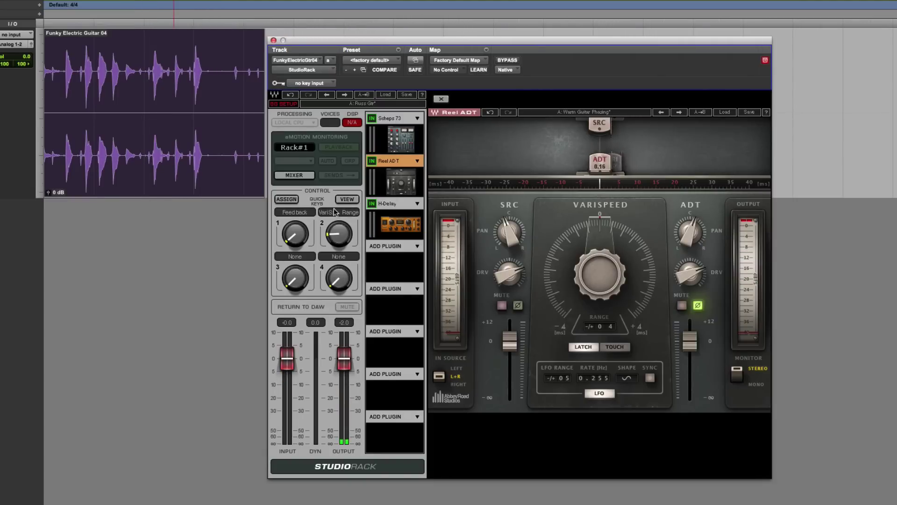
Save the chain as a user guitar preset, audition it, then reload it from User Presets.
{"action": "left_click", "coordinate": [407, 95]}
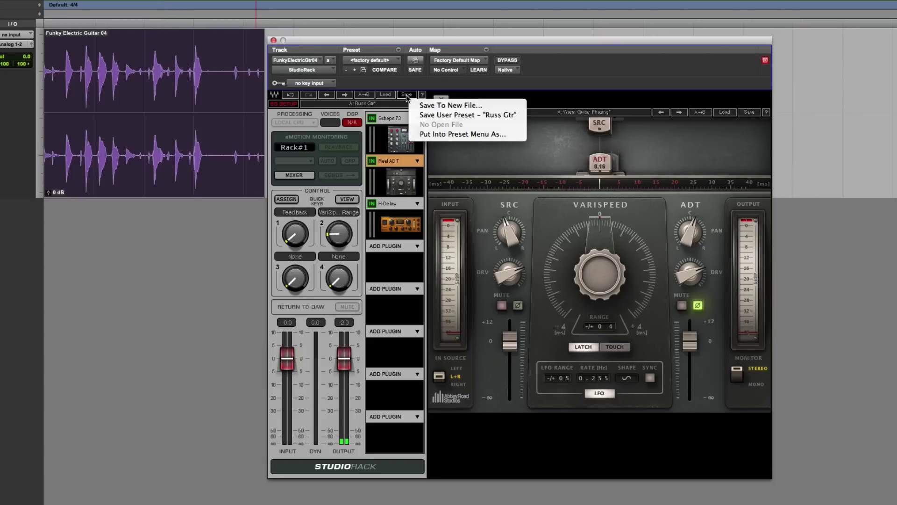
{"action": "left_click", "coordinate": [438, 115]}
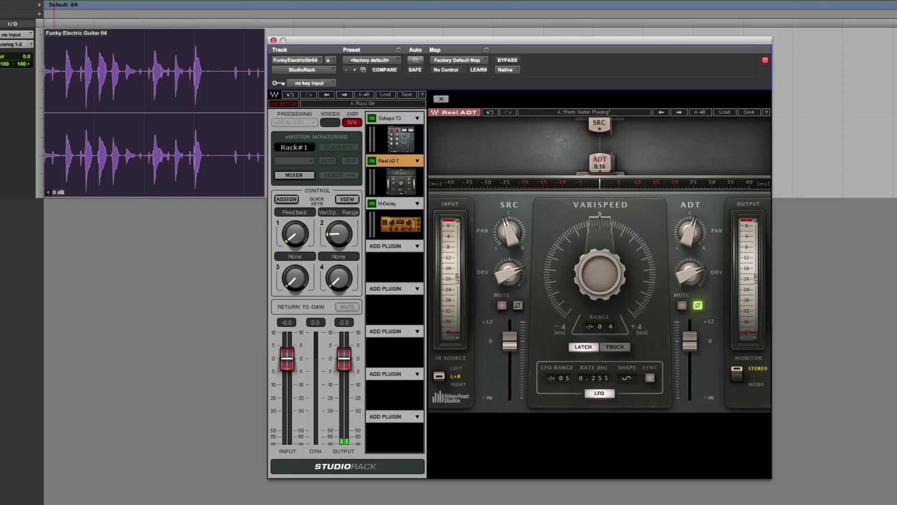
{"action": "key", "text": "space"}
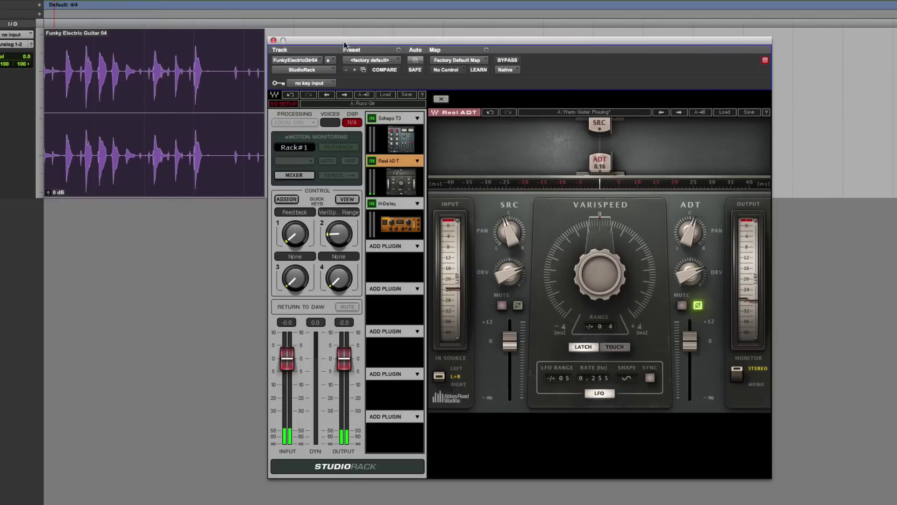
{"action": "key", "text": "space"}
{"action": "left_click", "coordinate": [384, 95]}
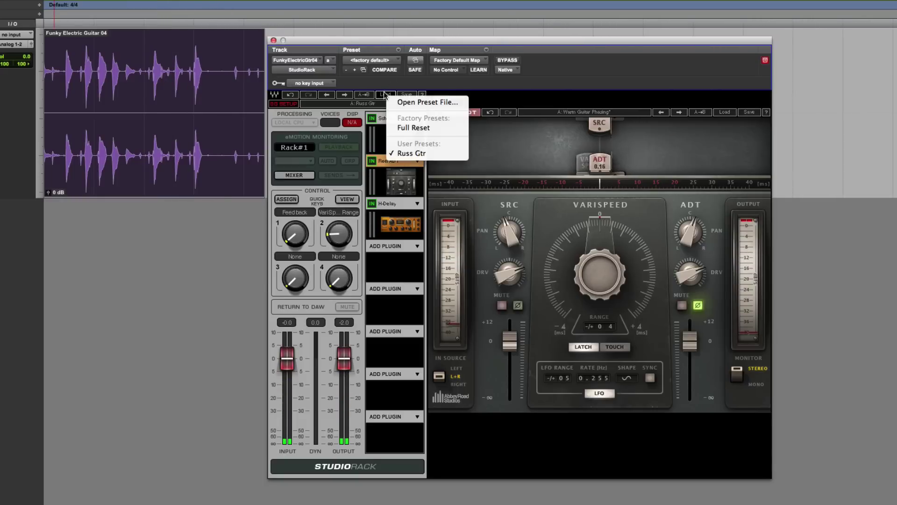
{"action": "left_click", "coordinate": [422, 154]}
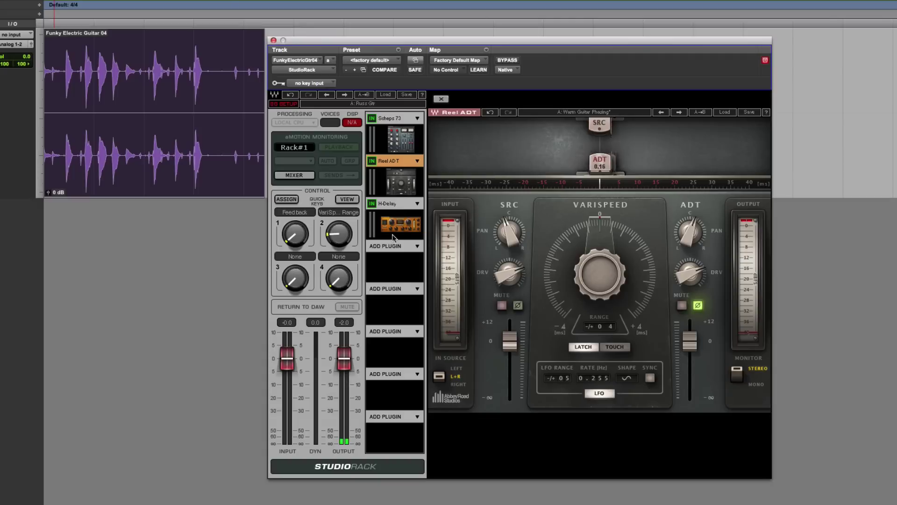
Move H-Delay one slot down and load Renaissance Axx from Dynamics into the emptied slot.
{"action": "left_click_drag", "start_coordinate": [395, 206], "coordinate": [397, 231]}
{"action": "left_click", "coordinate": [418, 203]}
{"action": "mouse_move", "coordinate": [446, 216]}
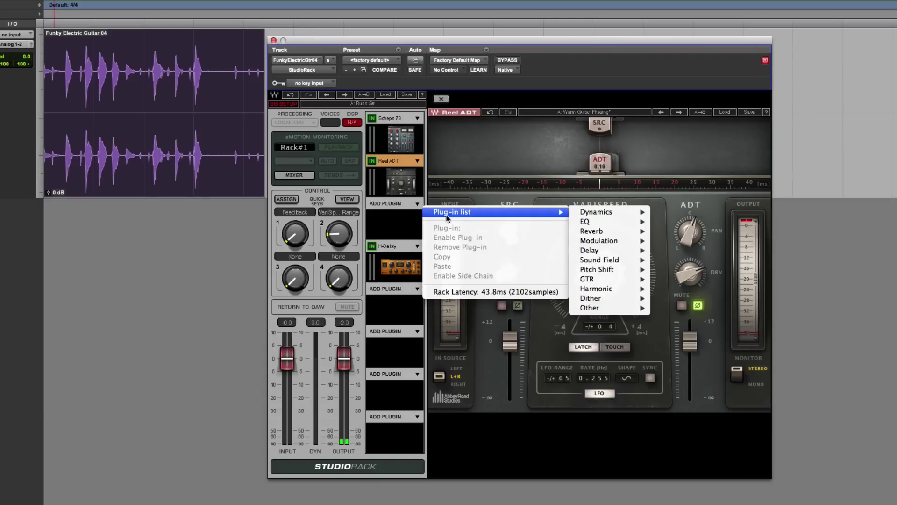
{"action": "mouse_move", "coordinate": [603, 213]}
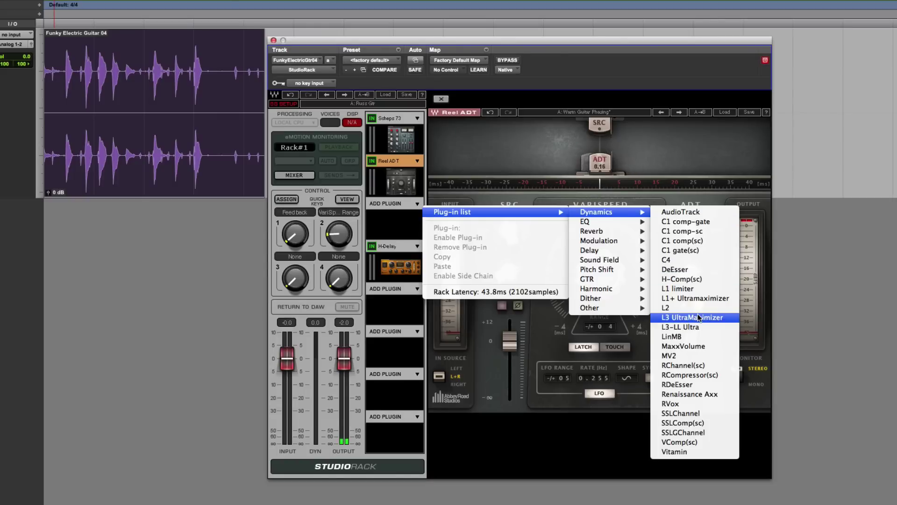
{"action": "left_click", "coordinate": [706, 394]}
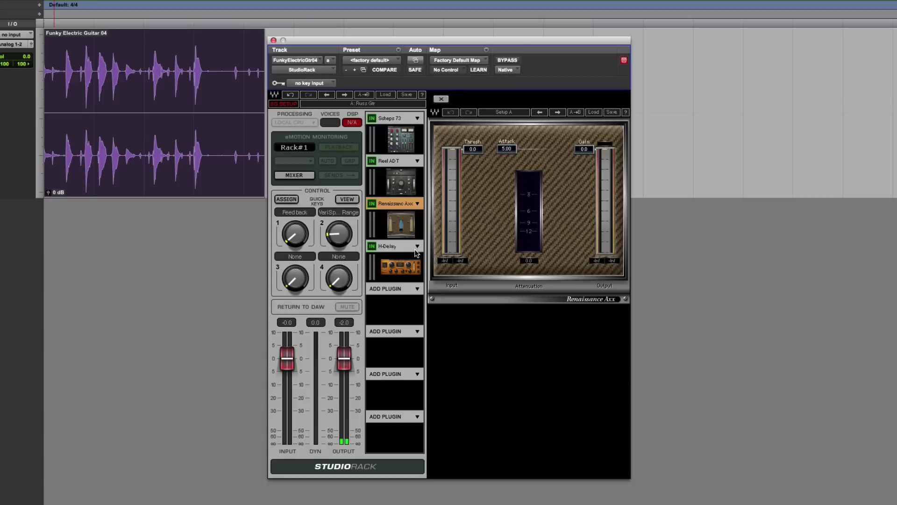
During playback, set the Renaissance Axx threshold to -2.2 and gain to 4.4.
{"action": "key", "text": "space"}
{"action": "left_click_drag", "start_coordinate": [472, 149], "coordinate": [472, 161]}
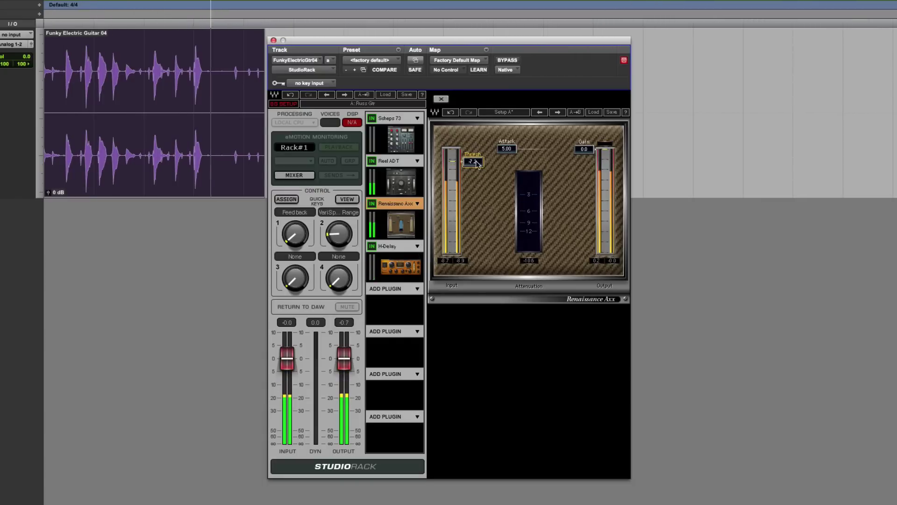
{"action": "left_click_drag", "start_coordinate": [583, 149], "coordinate": [582, 173]}
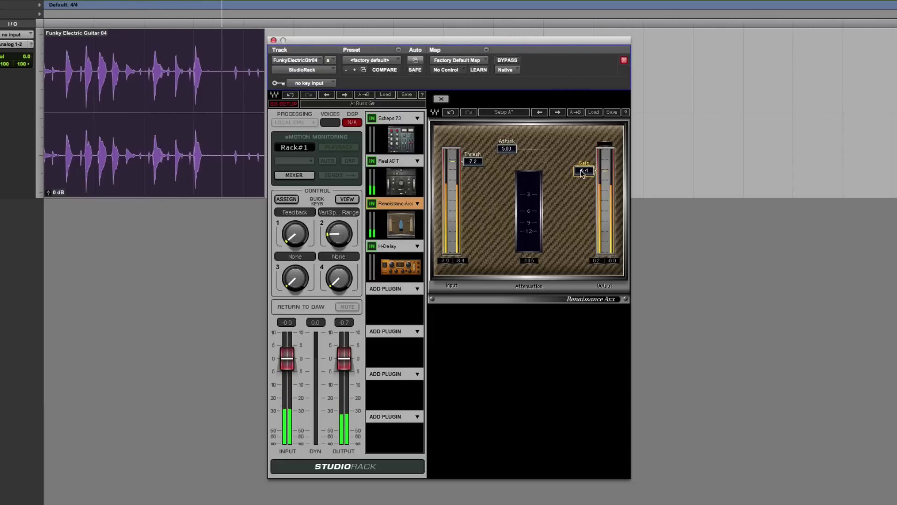
Save the chain to the preset menu under the name 'Russ Gtr Comp'.
{"action": "left_click", "coordinate": [408, 95]}
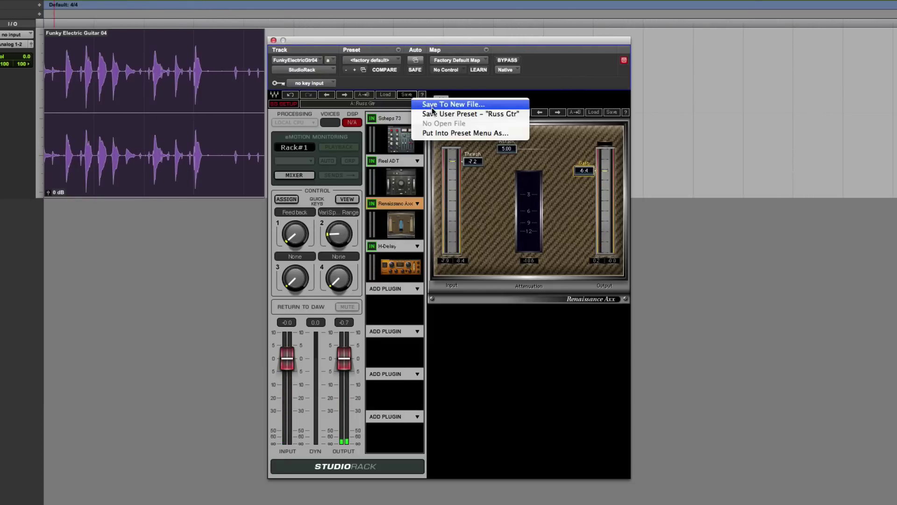
{"action": "left_click", "coordinate": [441, 133]}
{"action": "left_click", "coordinate": [418, 113]}
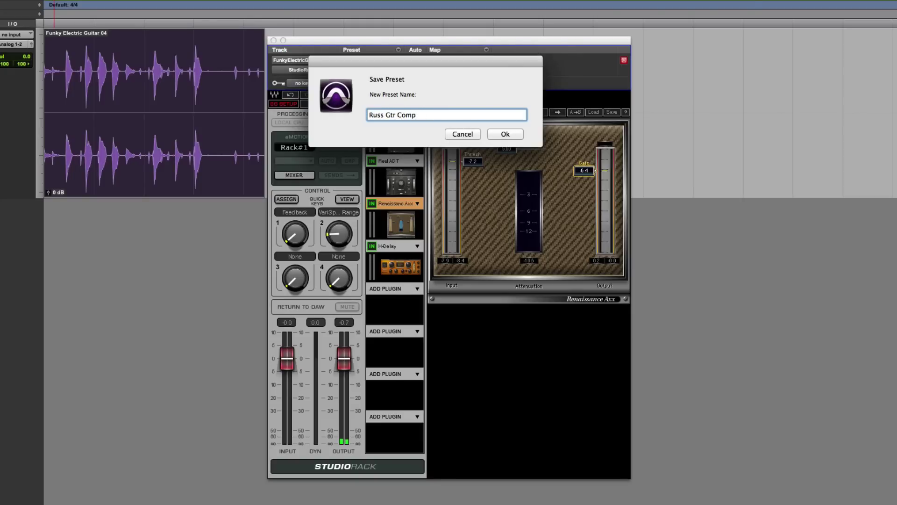
{"action": "key", "text": "Return"}
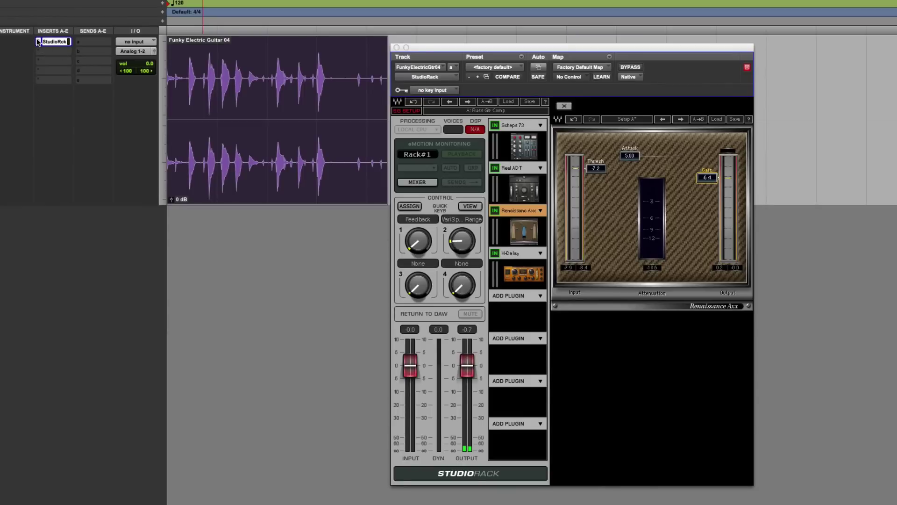
Replace the guitar's StudioRack with a fresh instance and load the Russ Gtr preset into it.
{"action": "left_click", "coordinate": [38, 42]}
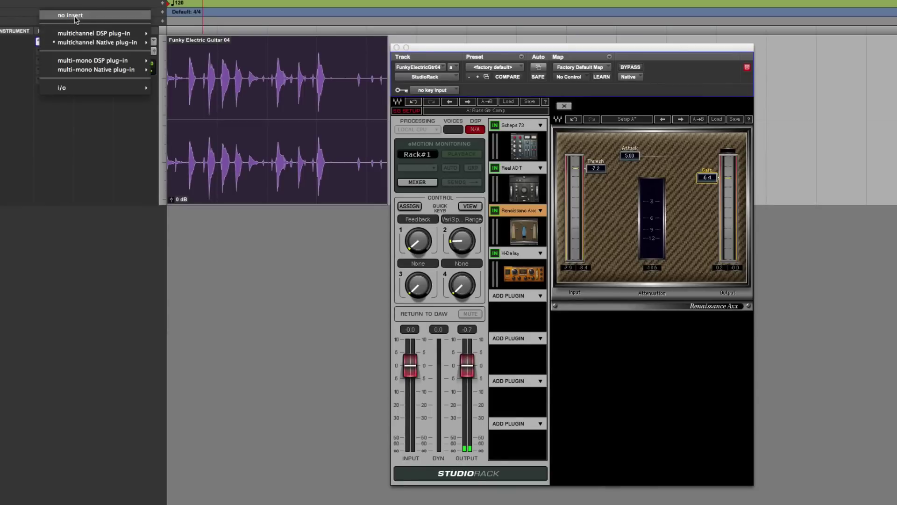
{"action": "left_click", "coordinate": [71, 17]}
{"action": "left_click", "coordinate": [35, 41]}
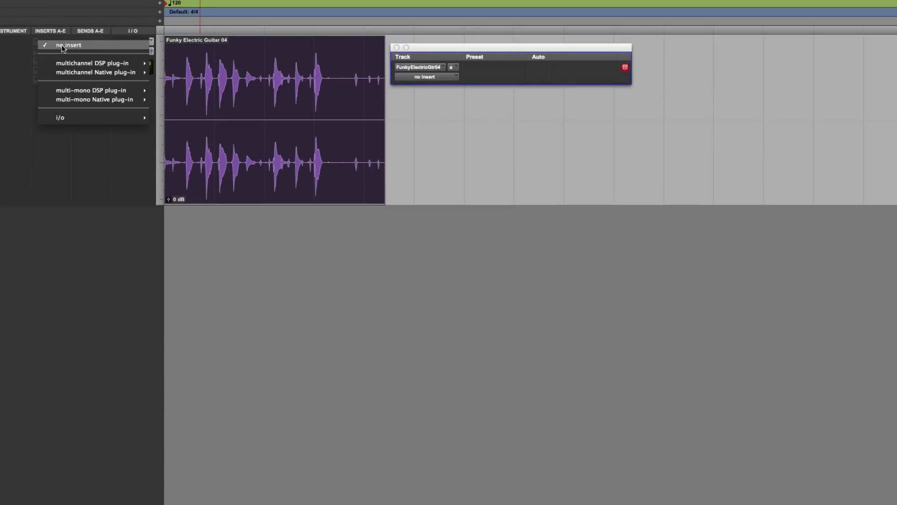
{"action": "mouse_move", "coordinate": [83, 71]}
{"action": "mouse_move", "coordinate": [187, 455]}
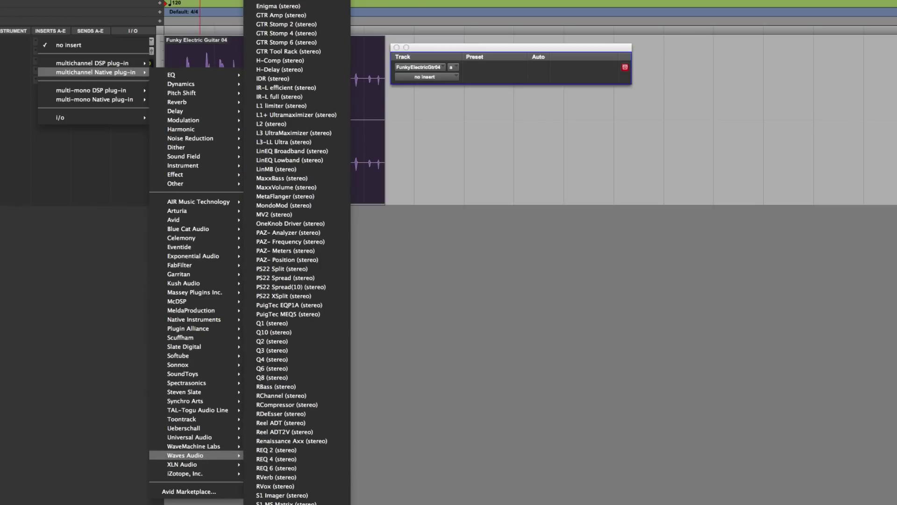
{"action": "left_click", "coordinate": [508, 318]}
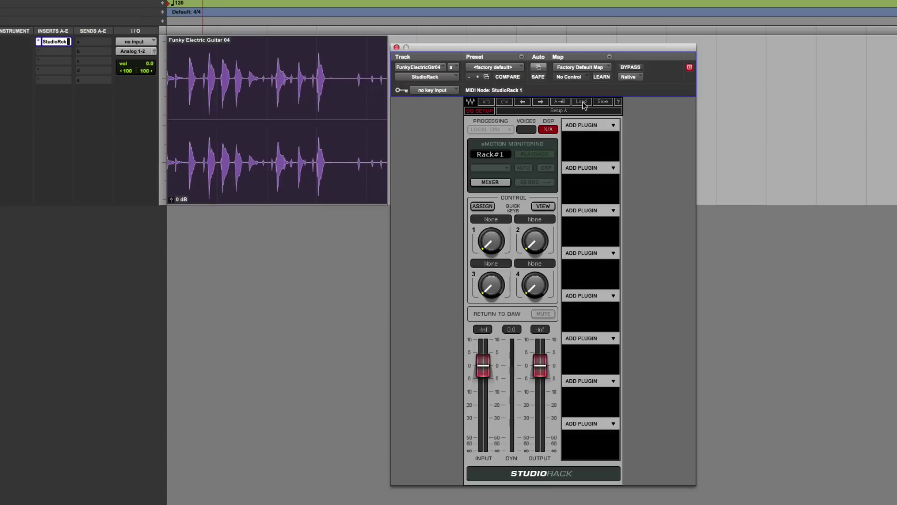
{"action": "left_click", "coordinate": [581, 102]}
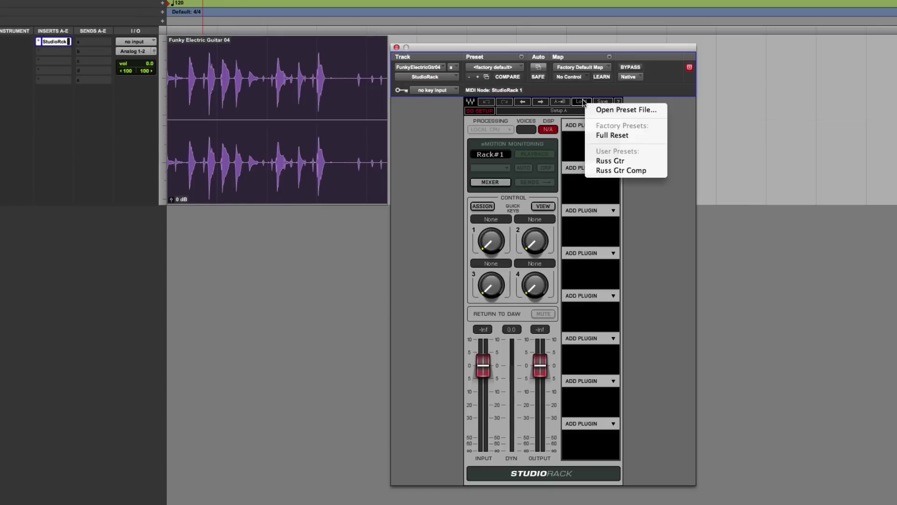
{"action": "left_click", "coordinate": [612, 159]}
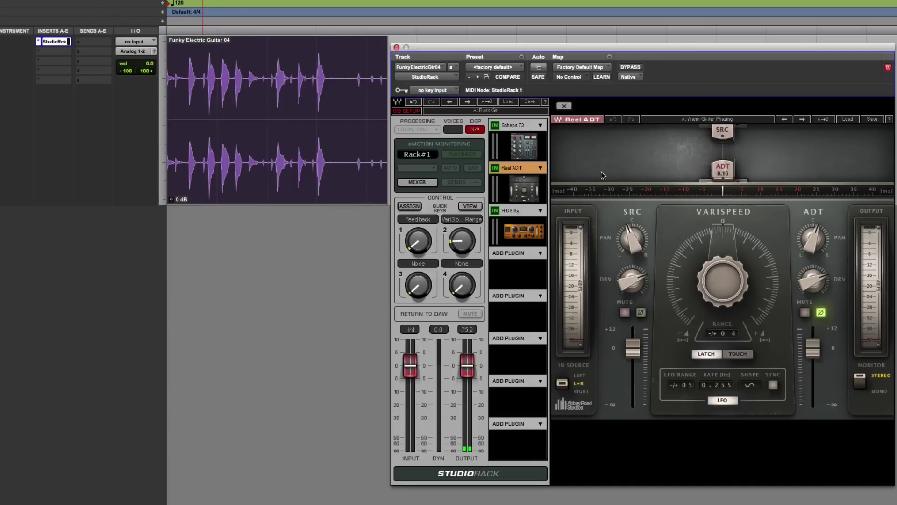
Switch to Logic Pro X and play the guitar track briefly from the start.
{"action": "key", "text": "super+Tab"}
{"action": "key", "text": "super+Tab"}
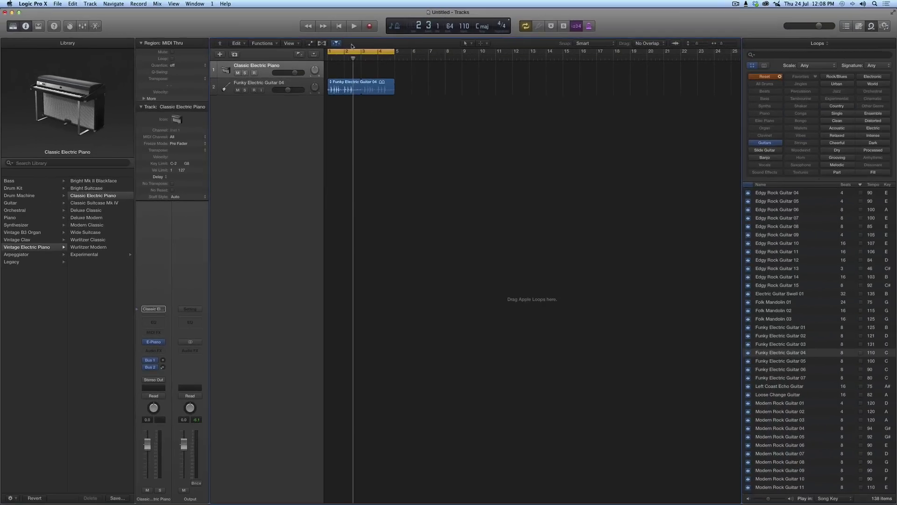
{"action": "key", "text": "Return"}
{"action": "key", "text": "space"}
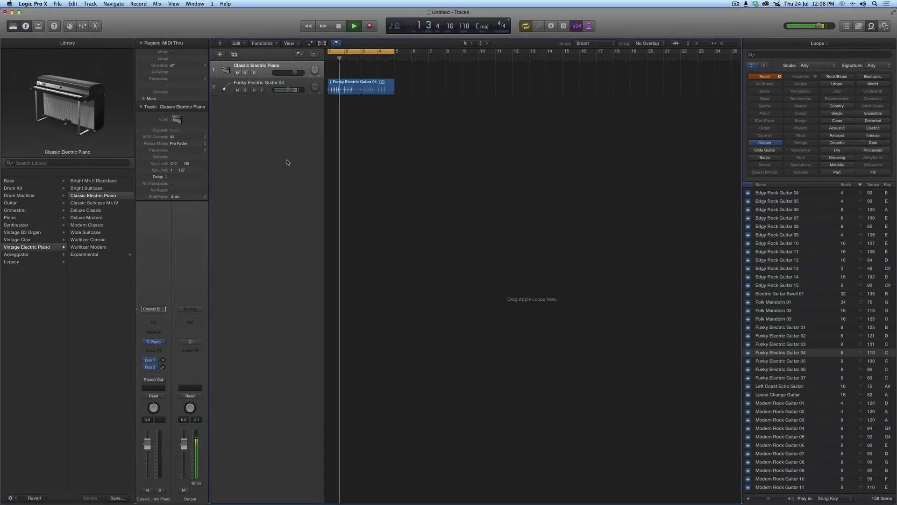
{"action": "key", "text": "space"}
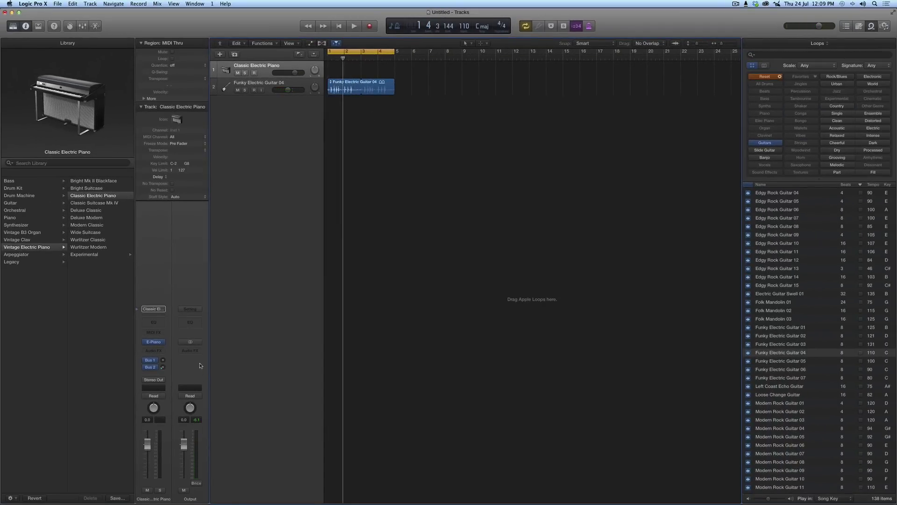
Insert the stereo Waves StudioRack into the Output channel's Audio FX slot.
{"action": "left_click", "coordinate": [200, 350]}
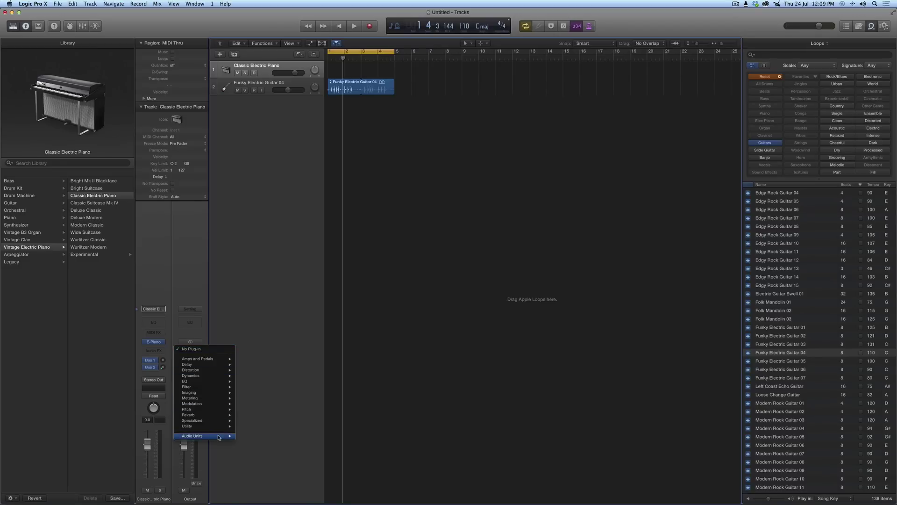
{"action": "mouse_move", "coordinate": [219, 437]}
{"action": "mouse_move", "coordinate": [273, 481]}
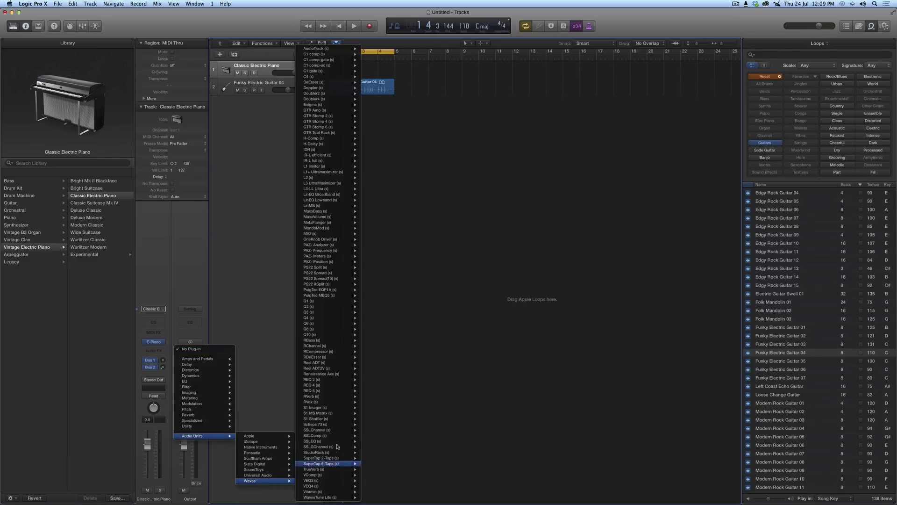
{"action": "mouse_move", "coordinate": [337, 453]}
{"action": "left_click", "coordinate": [373, 452]}
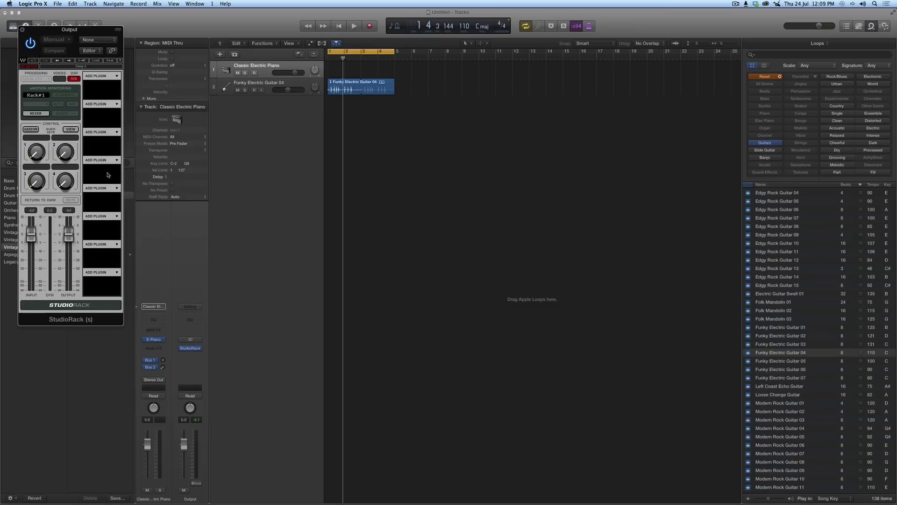
Load the Russ Gtr preset into StudioRack and start playback to hear it.
{"action": "left_click", "coordinate": [95, 61]}
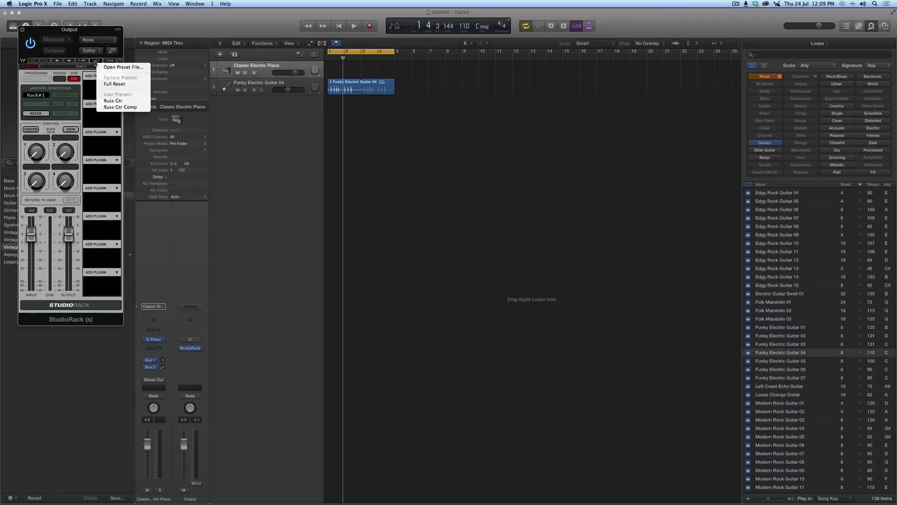
{"action": "left_click", "coordinate": [121, 100]}
{"action": "key", "text": "space"}
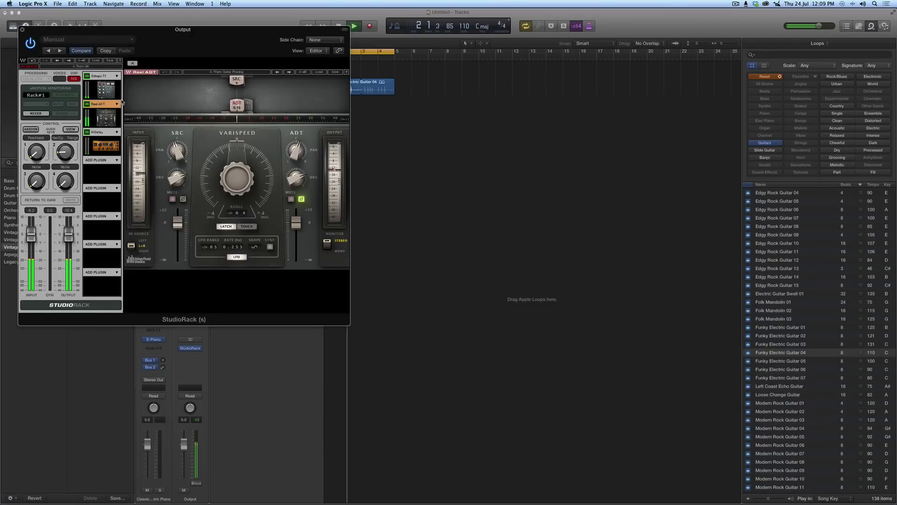
Stop Logic's playback, leaving the recalled chain's Reel ADT editor on screen.
{"action": "key", "text": "space"}
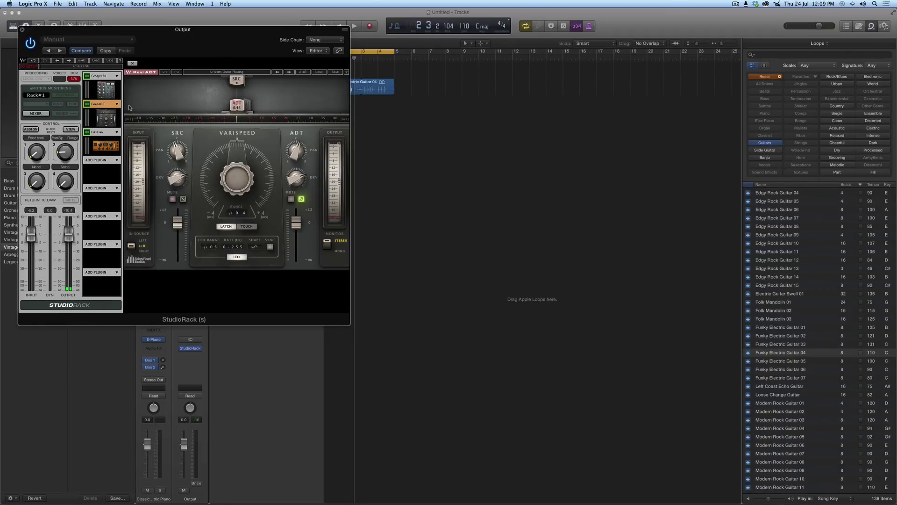
Open and dismiss the empty slot's ADD PLUGIN menu, leaving the Scheps 73, Reel ADT, H-Delay chain intact.
{"action": "left_click", "coordinate": [116, 161]}
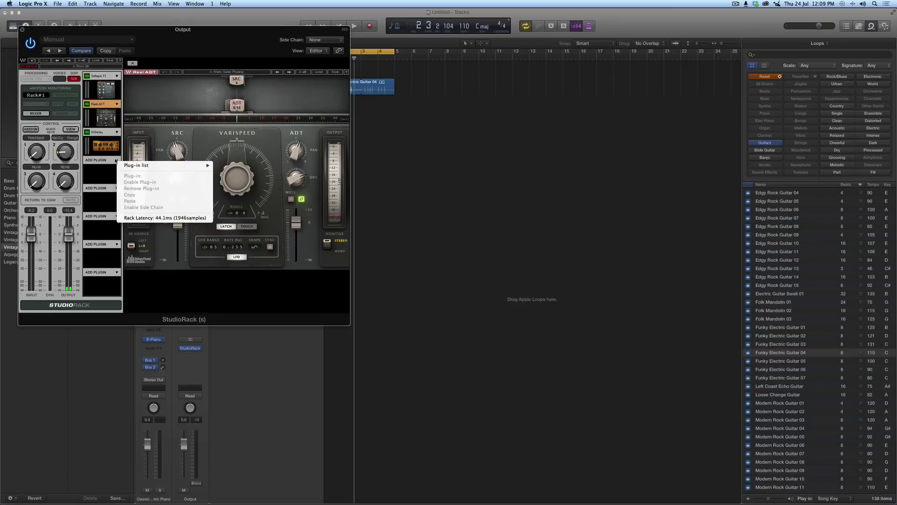
{"action": "left_click", "coordinate": [102, 161]}
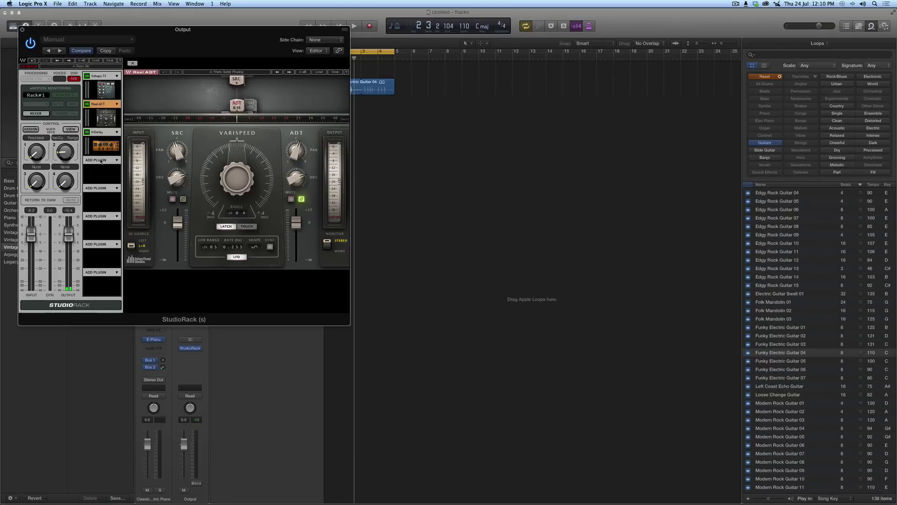
{"action": "key", "text": "super+Tab"}
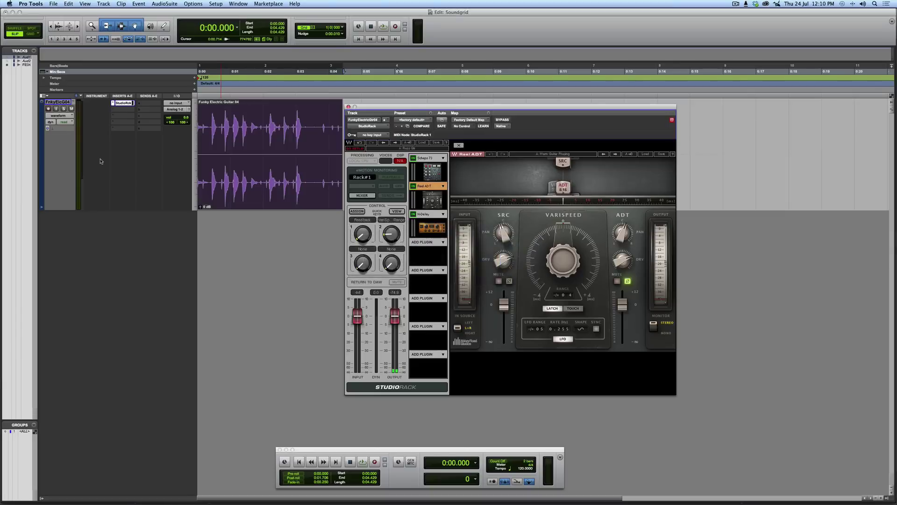